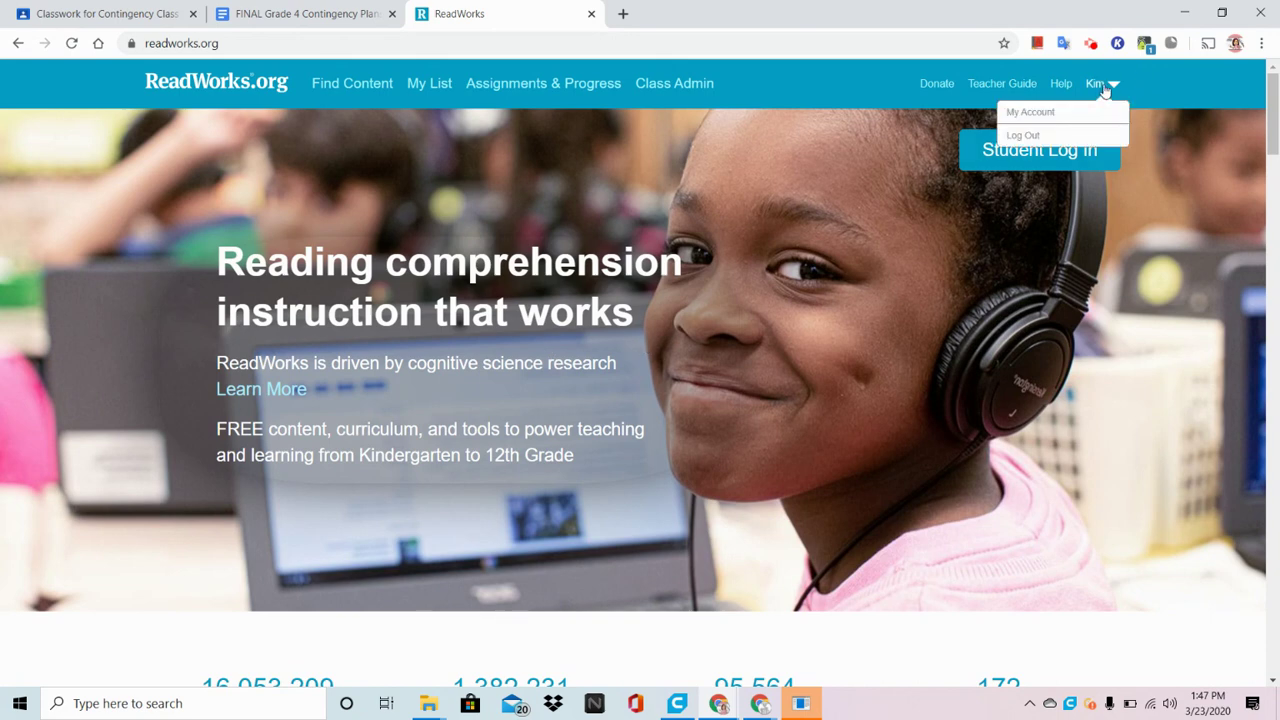
Step: Start creating a new class by importing from Google Classroom, signing in with the Google account
{"action": "mouse_move", "coordinate": [1095, 88]}
{"action": "left_click", "coordinate": [688, 90]}
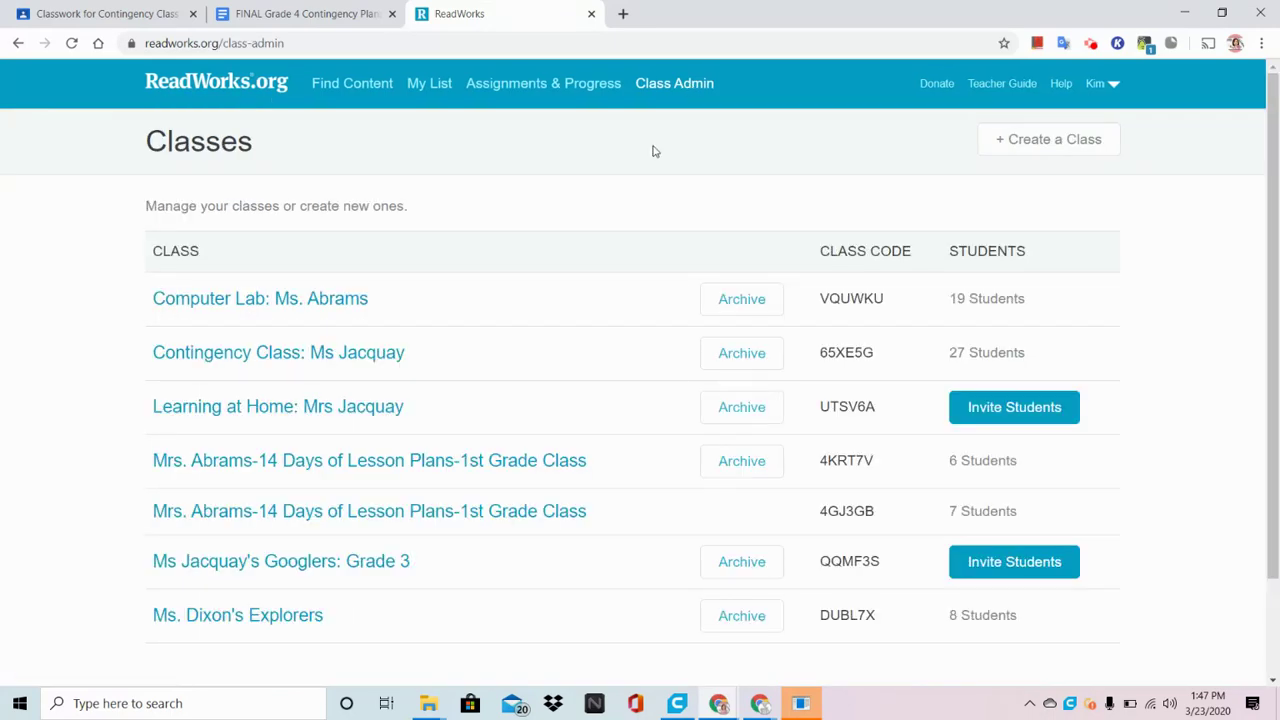
{"action": "left_click", "coordinate": [1048, 145]}
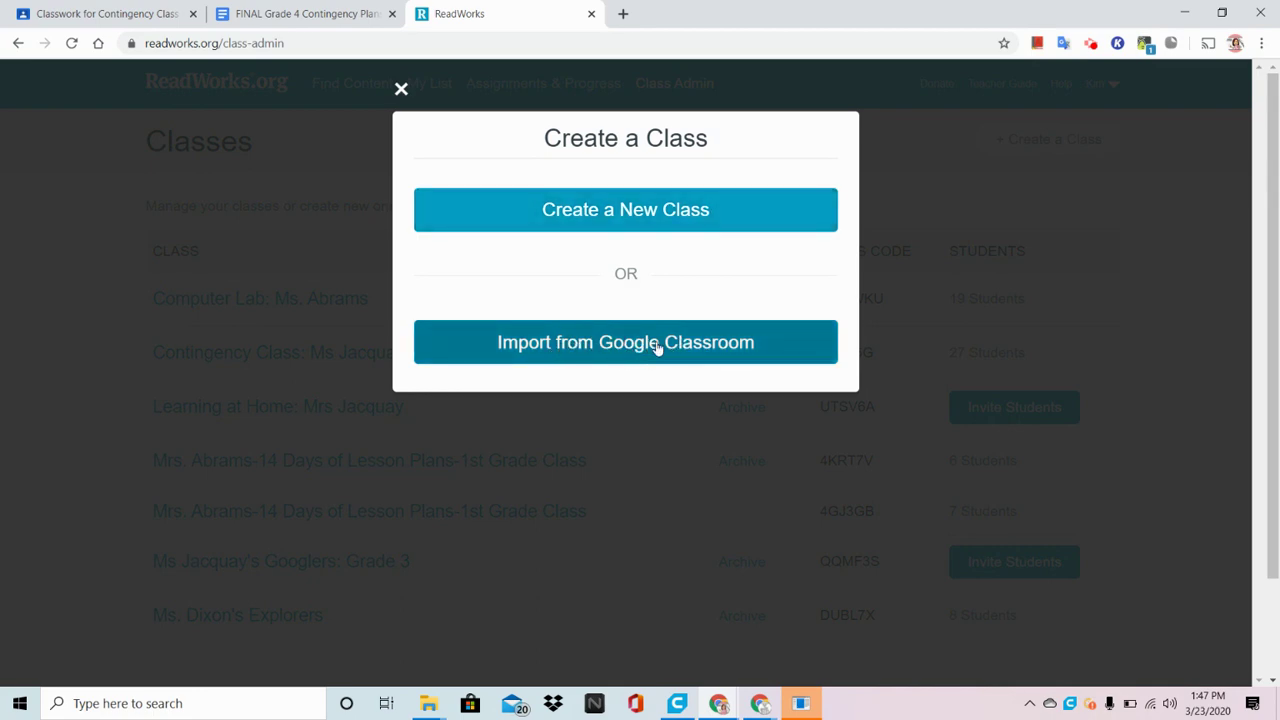
{"action": "left_click", "coordinate": [657, 344]}
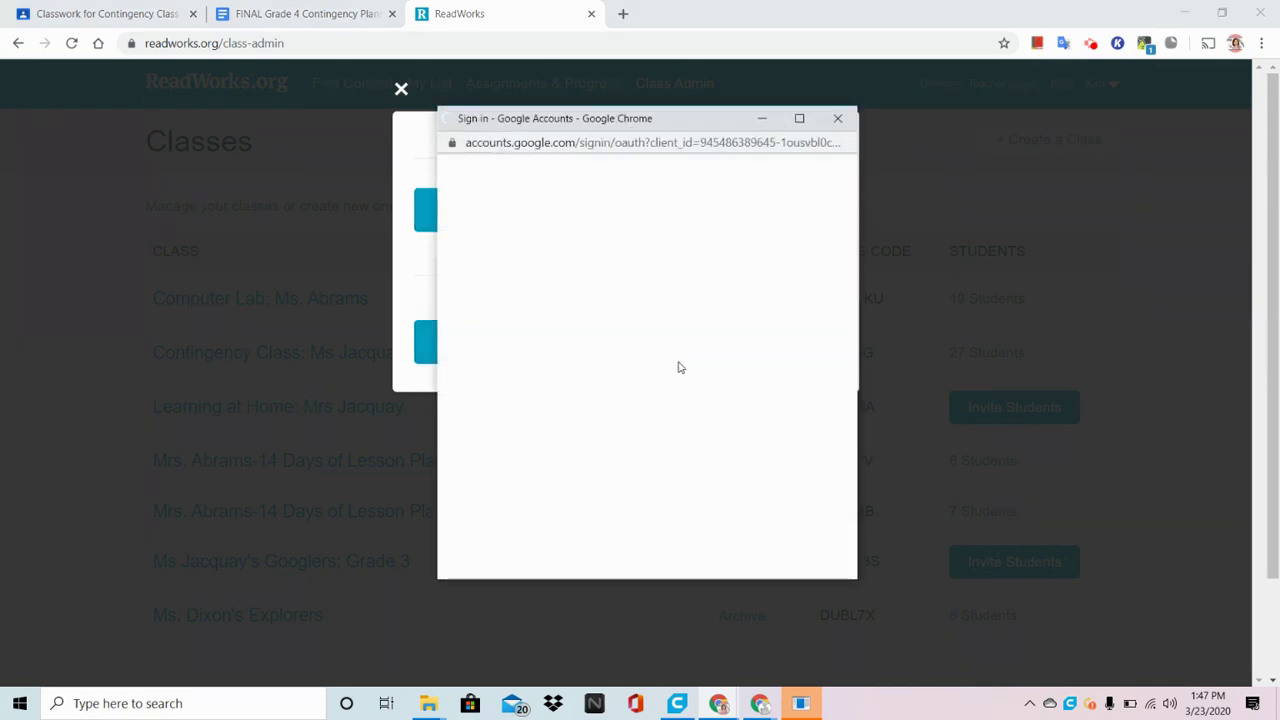
{"action": "left_click", "coordinate": [647, 364]}
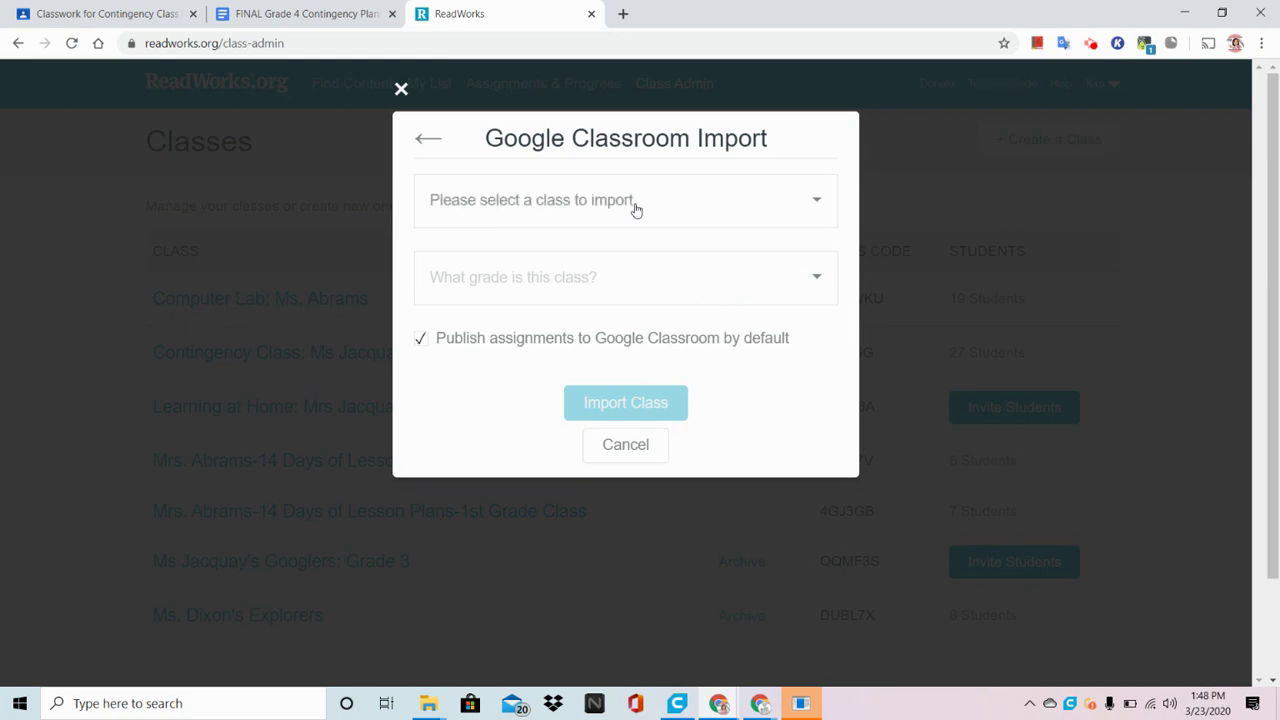
Step: Import Example Contingency Class from Google Classroom with grade level 3
{"action": "left_click", "coordinate": [634, 207]}
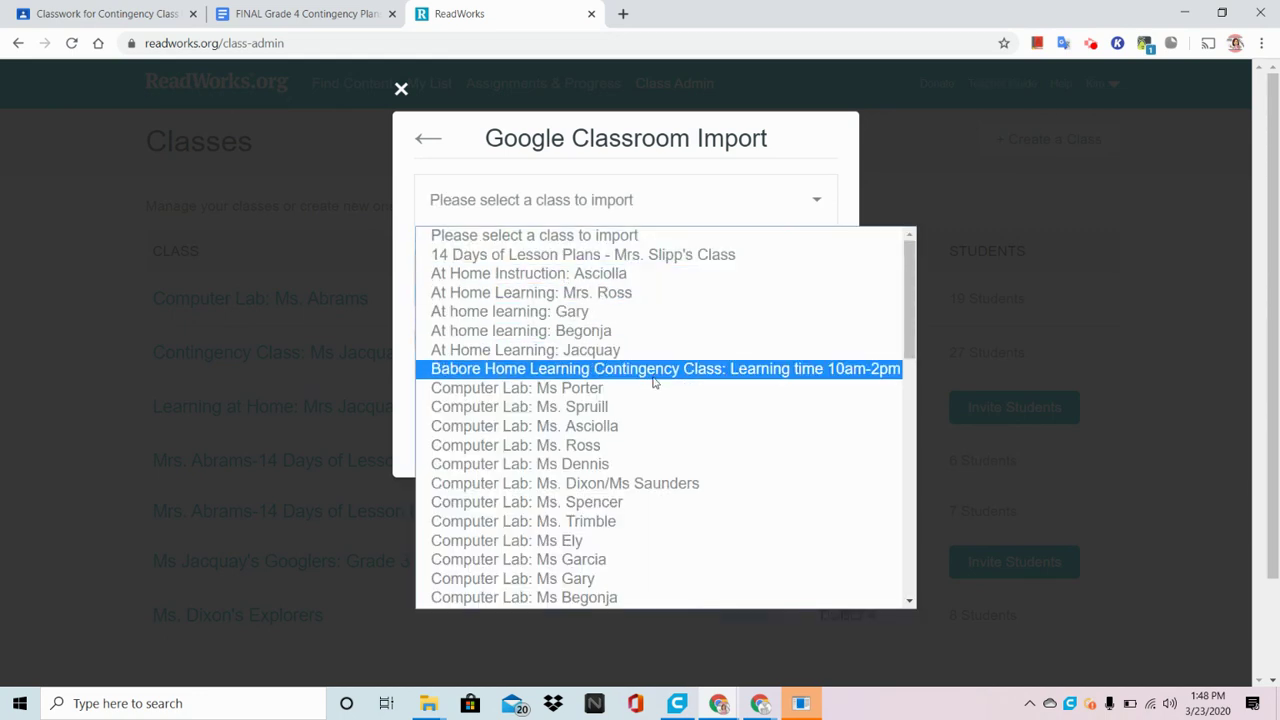
{"action": "scroll", "coordinate": [654, 380], "scroll_direction": "down", "scroll_amount": 5}
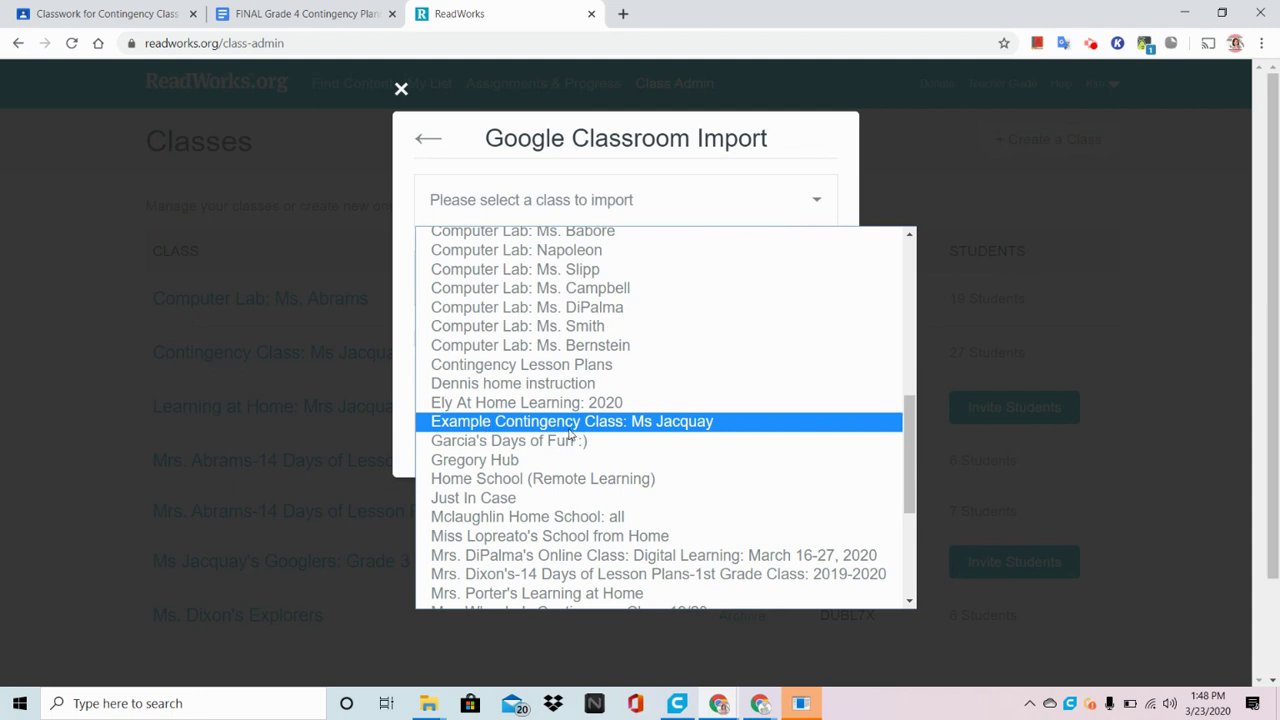
{"action": "left_click", "coordinate": [650, 424]}
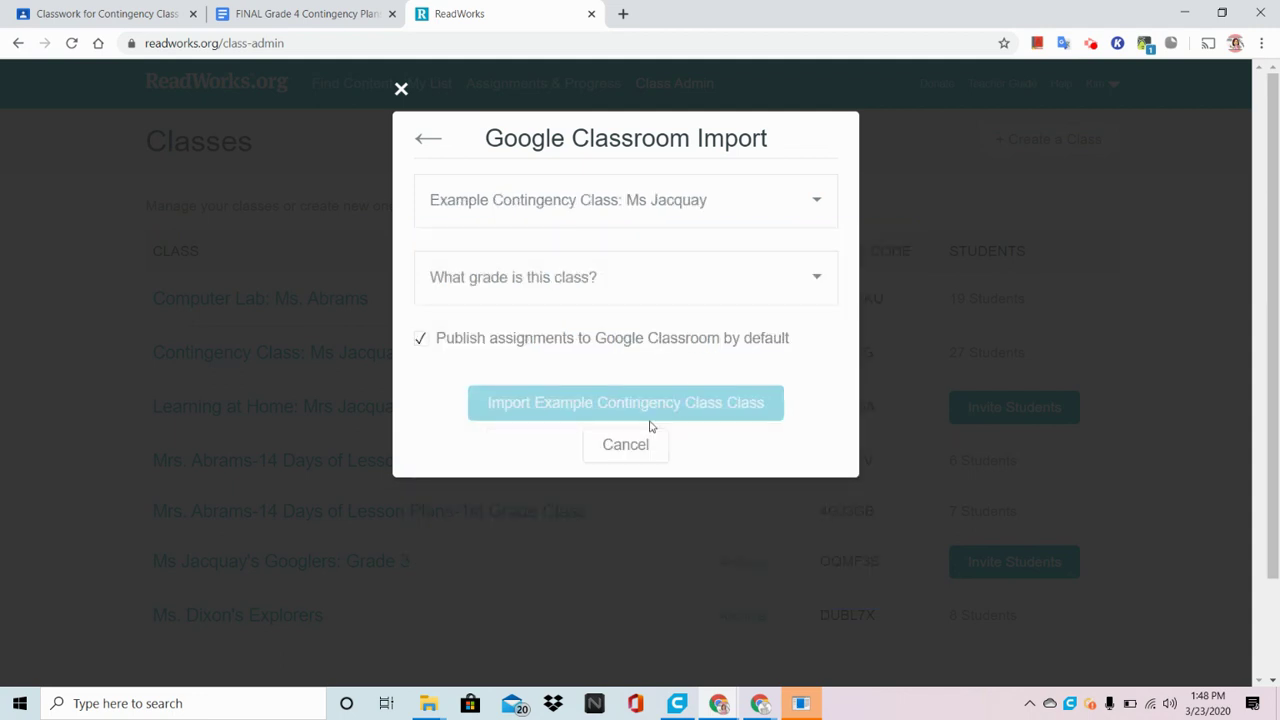
{"action": "left_click", "coordinate": [617, 287]}
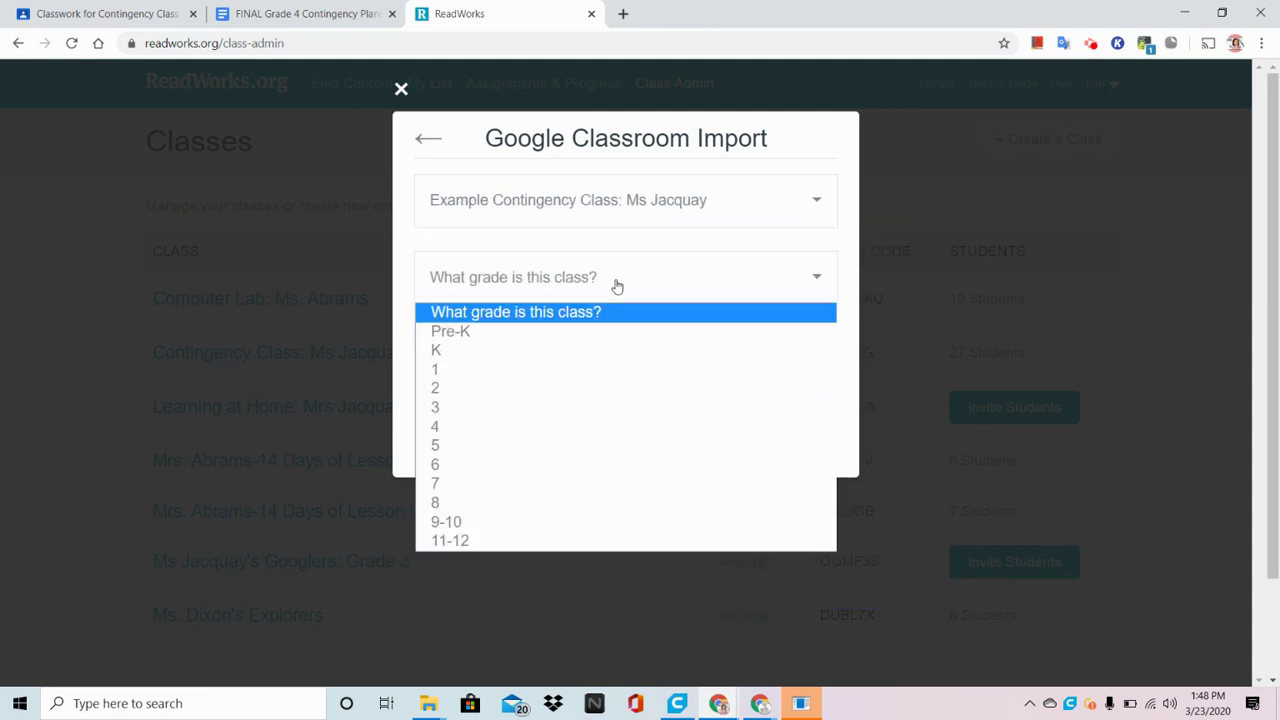
{"action": "left_click", "coordinate": [580, 407]}
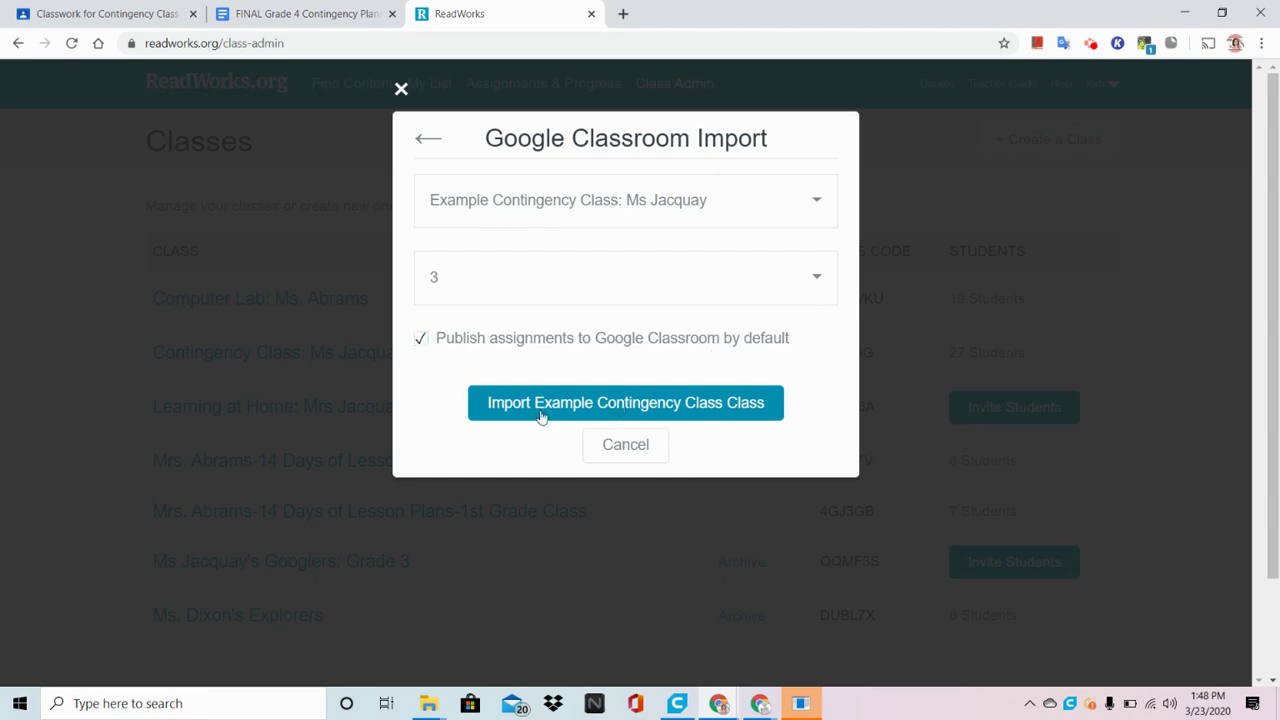
{"action": "left_click", "coordinate": [634, 403]}
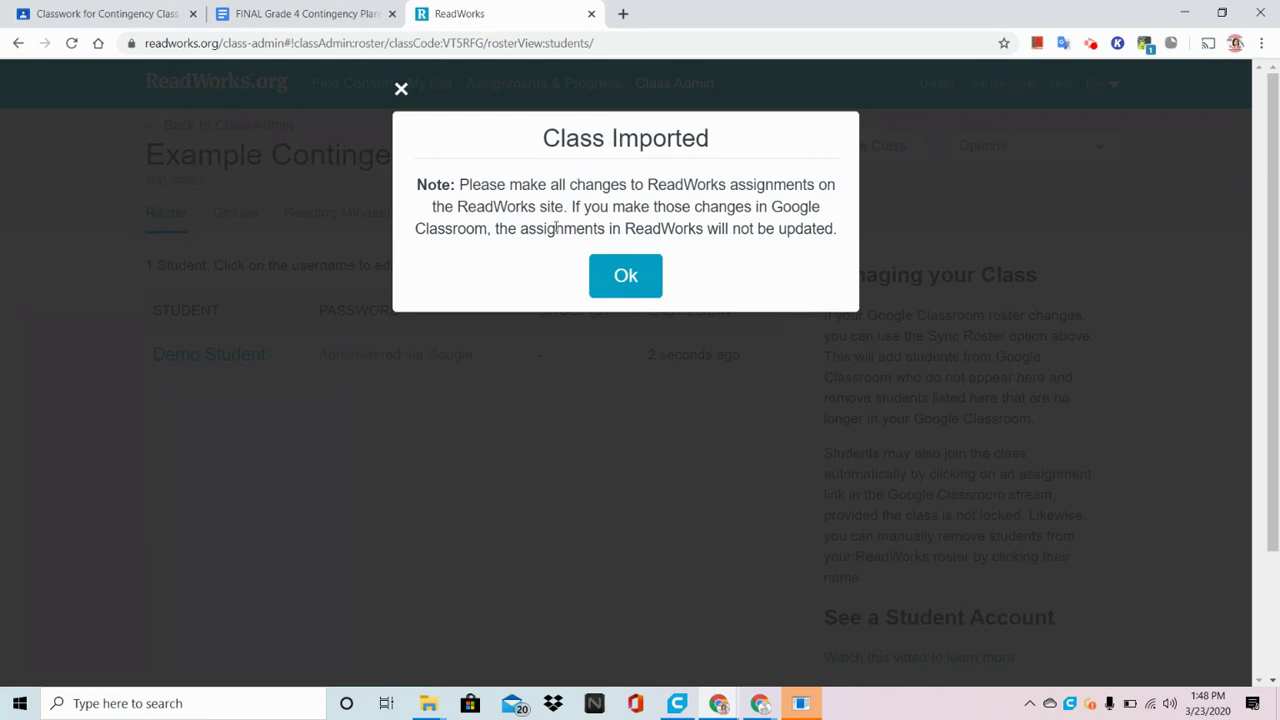
Step: View Assignments & Progress for Example Contingency Class, then return to the Grade 4 Contingency Plans doc
{"action": "left_click", "coordinate": [635, 280]}
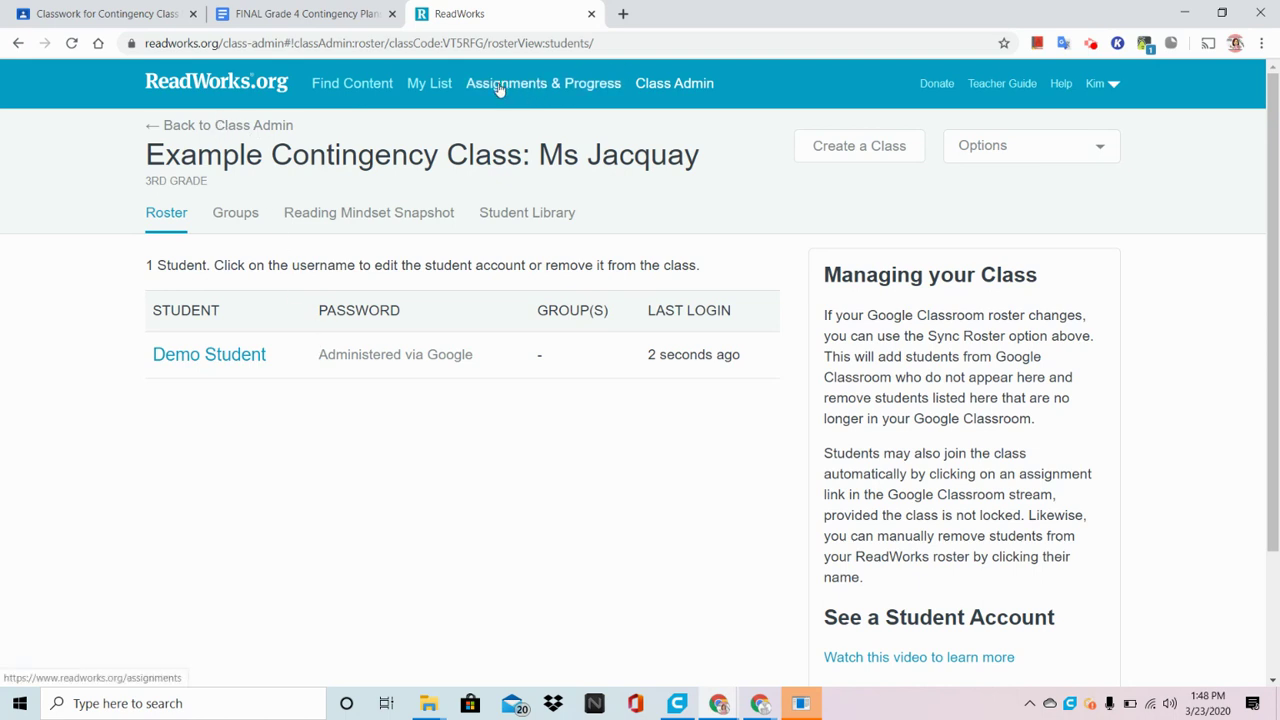
{"action": "left_click", "coordinate": [551, 88]}
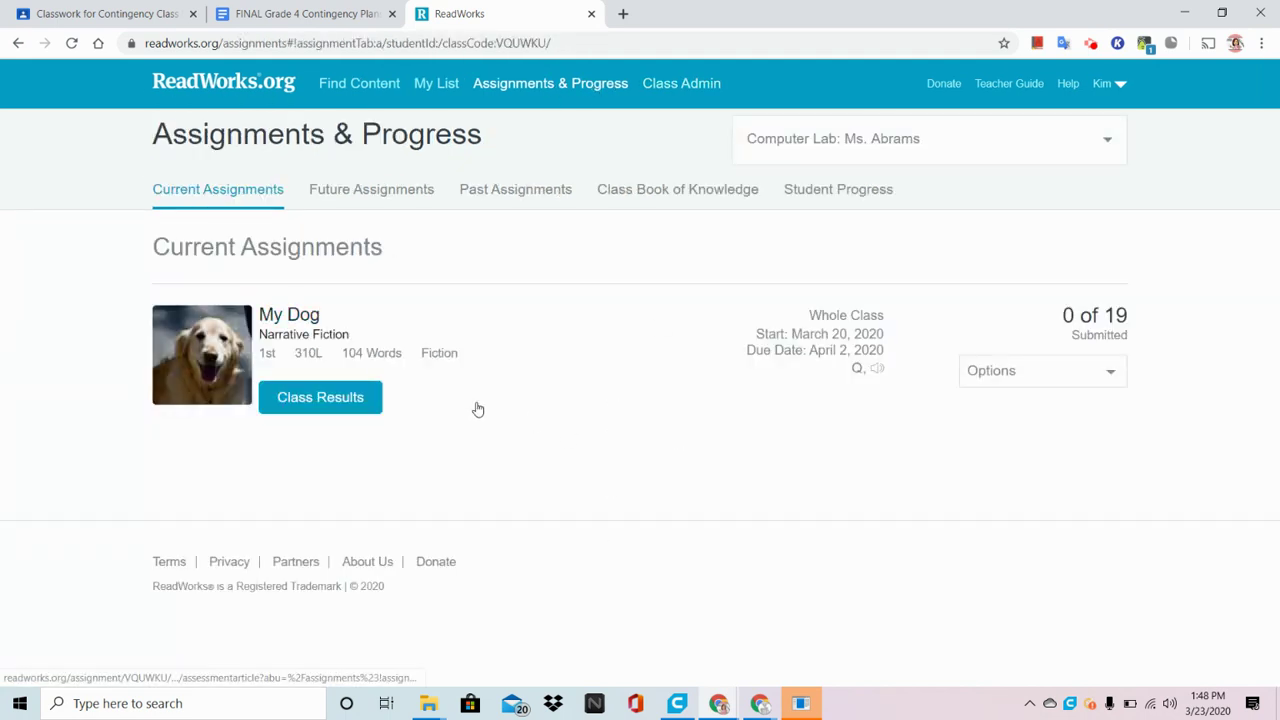
{"action": "left_click", "coordinate": [826, 137]}
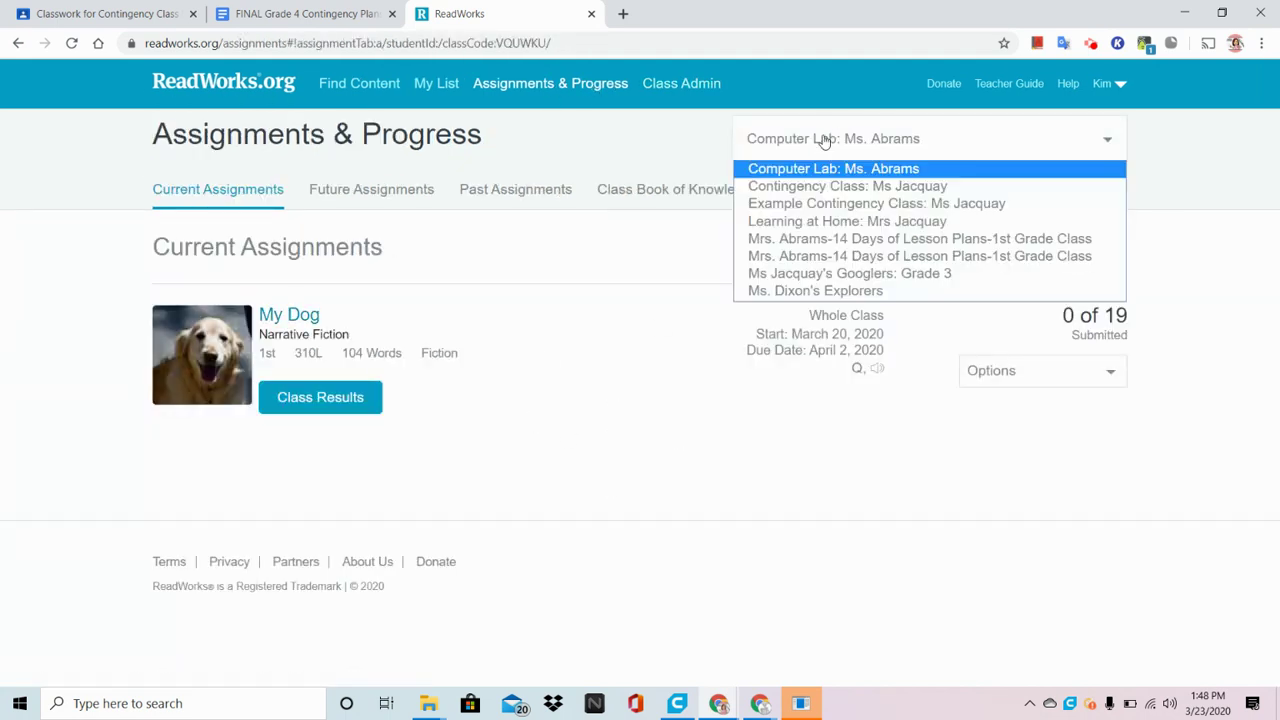
{"action": "left_click", "coordinate": [824, 205]}
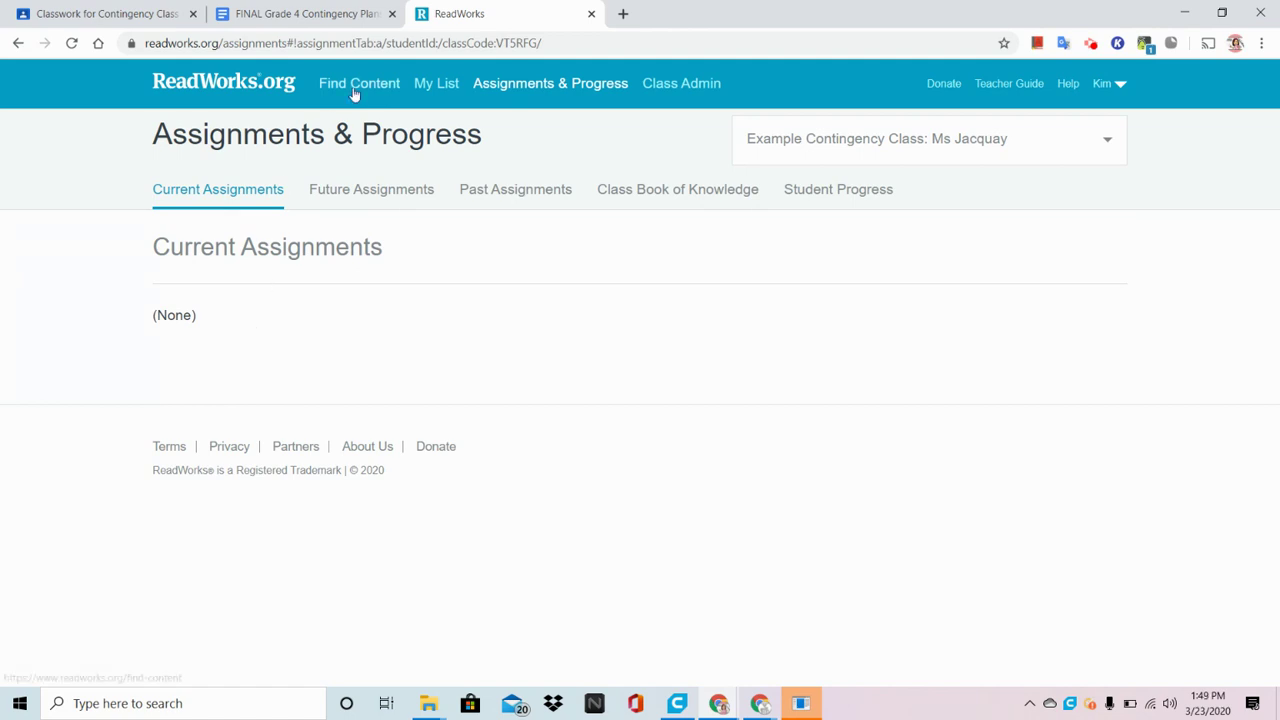
{"action": "left_click", "coordinate": [310, 14]}
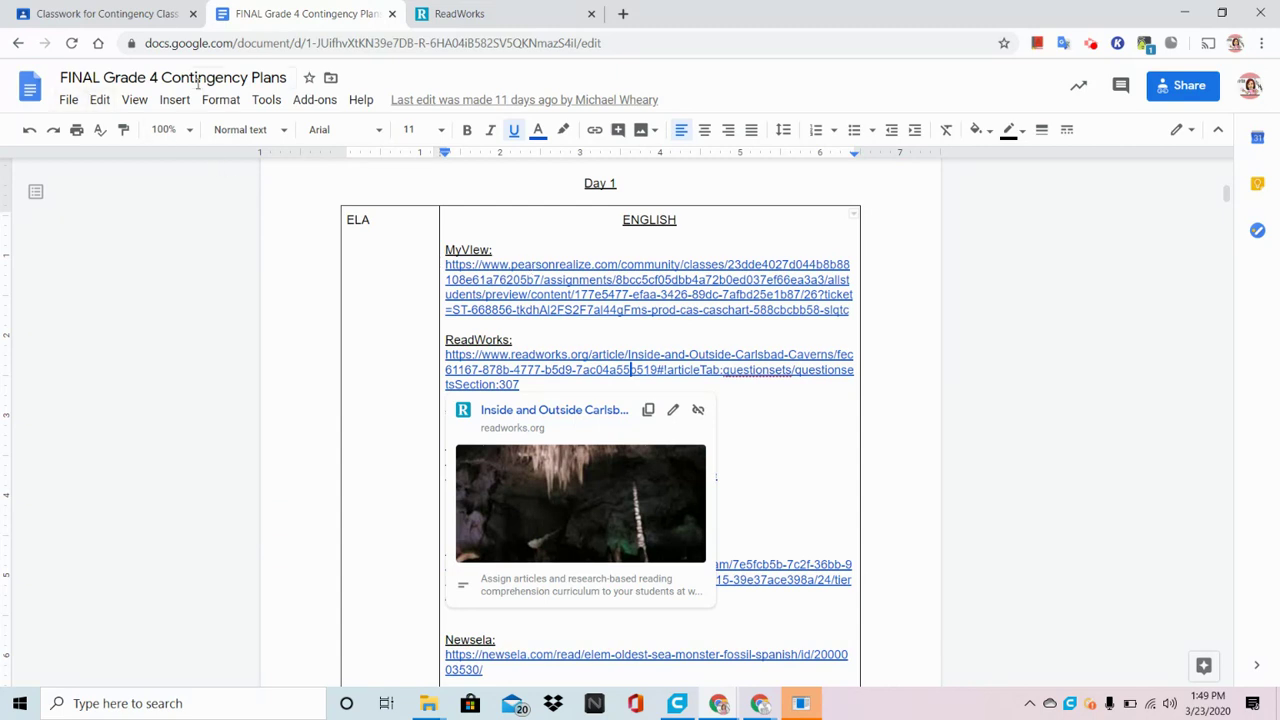
Step: Follow the document's ReadWorks link to open the Inside and Outside Carlsbad Caverns article
{"action": "left_click", "coordinate": [766, 435]}
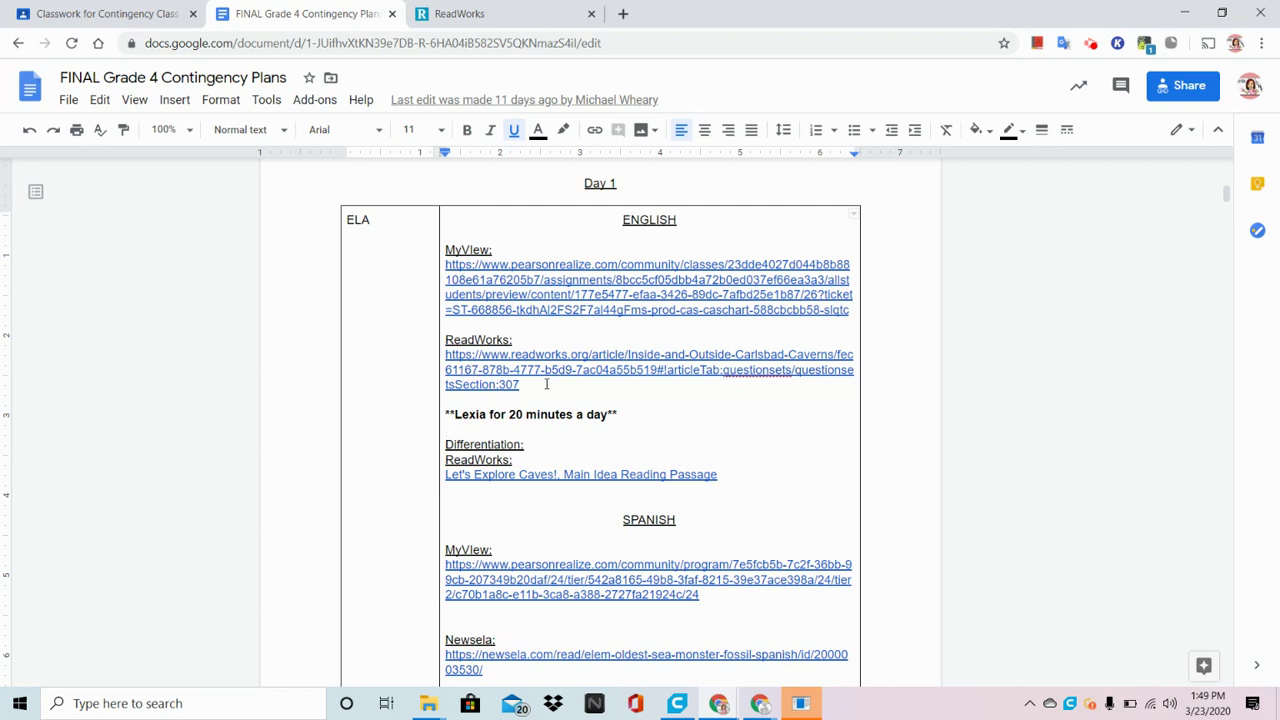
{"action": "left_click_drag", "start_coordinate": [521, 385], "coordinate": [446, 356]}
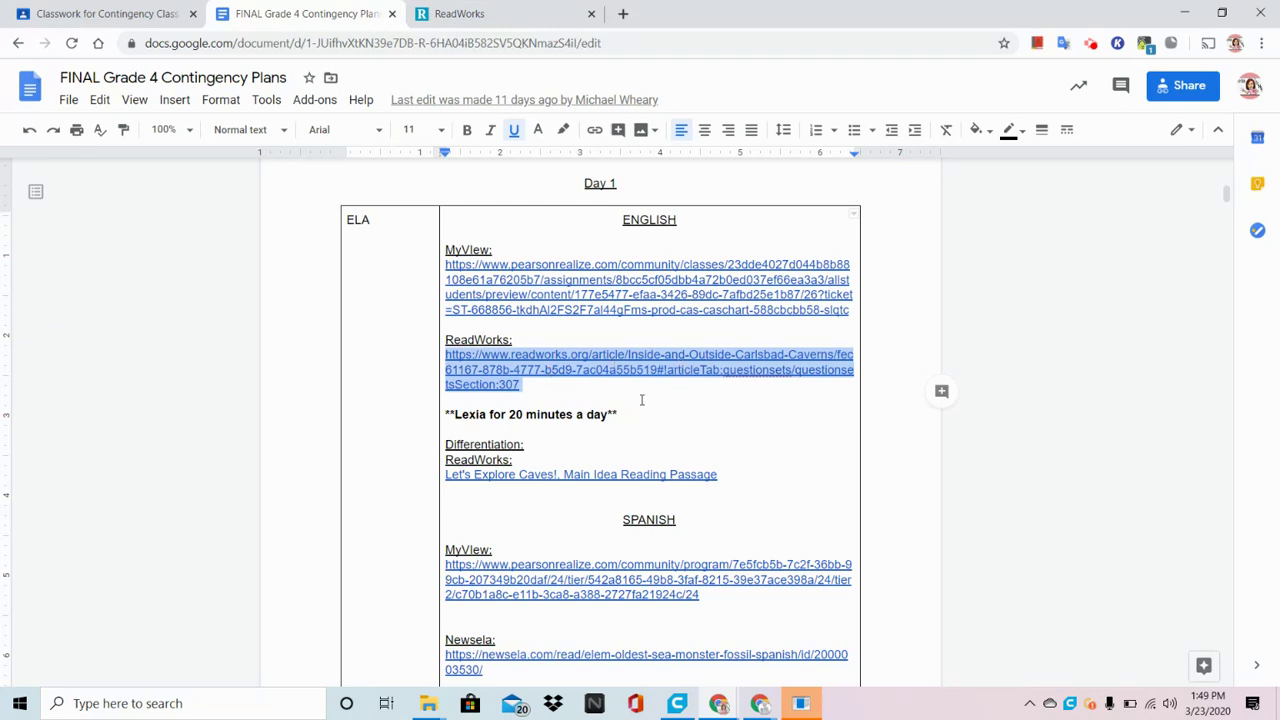
{"action": "left_click", "coordinate": [627, 368]}
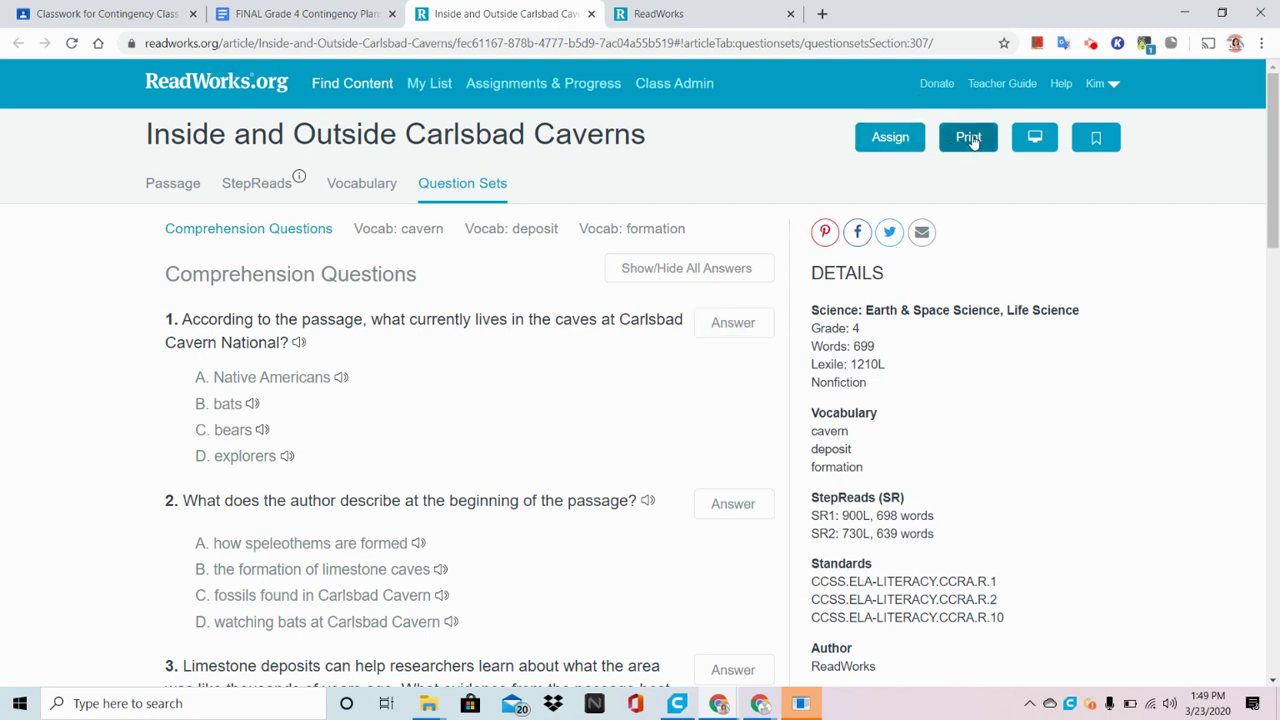
Step: Assign the article with audio, vocabulary support, and activities for cavern, deposit and formation
{"action": "left_click", "coordinate": [892, 138]}
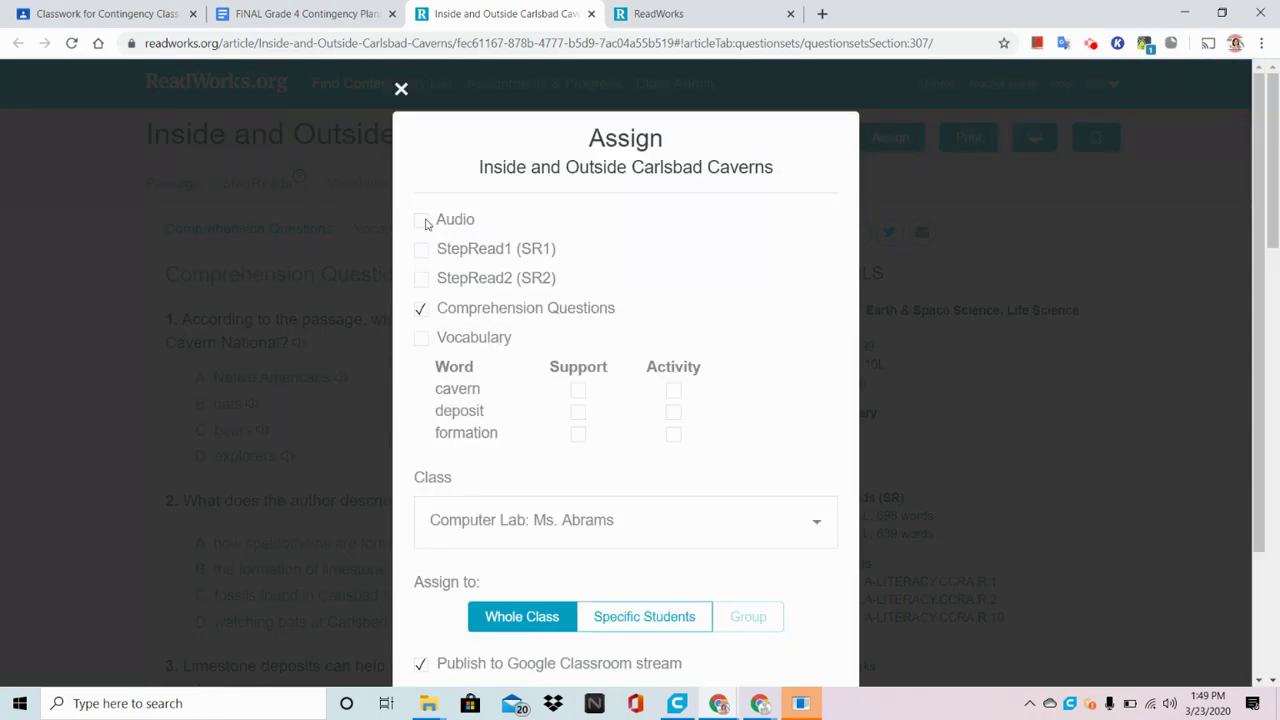
{"action": "left_click", "coordinate": [421, 221]}
{"action": "scroll", "coordinate": [495, 286], "scroll_direction": "down", "scroll_amount": 1}
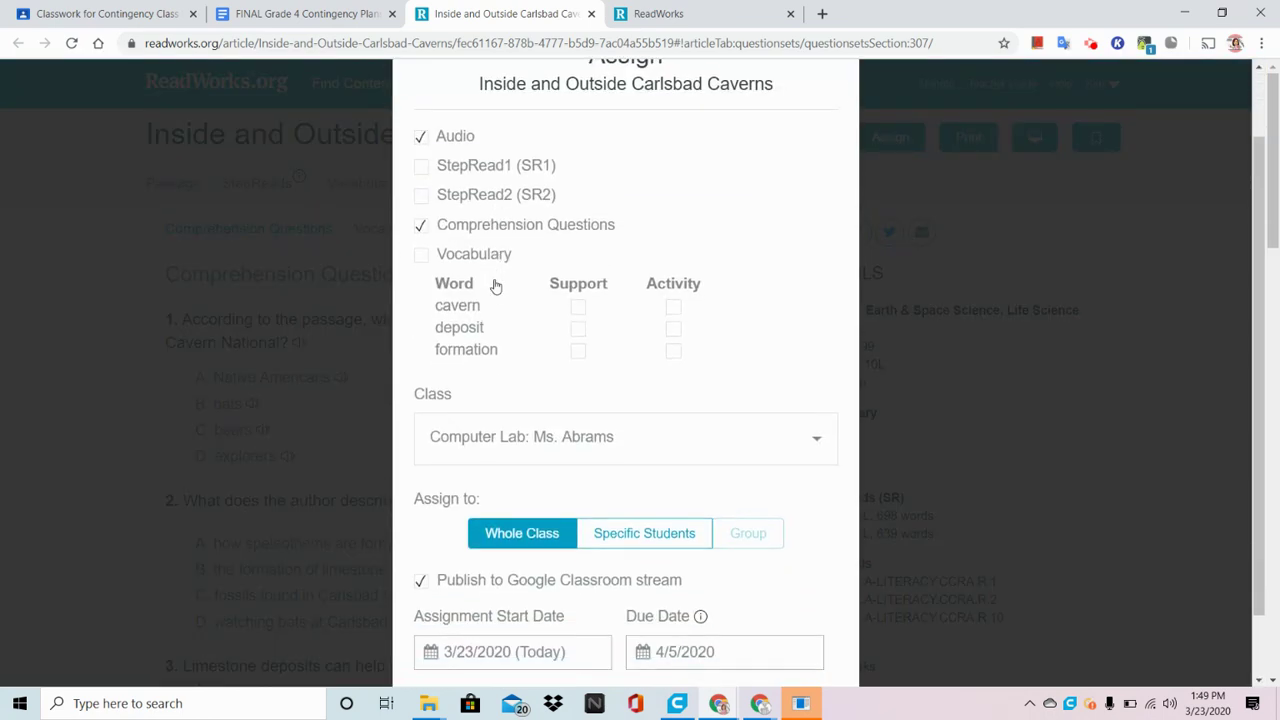
{"action": "left_click", "coordinate": [421, 259]}
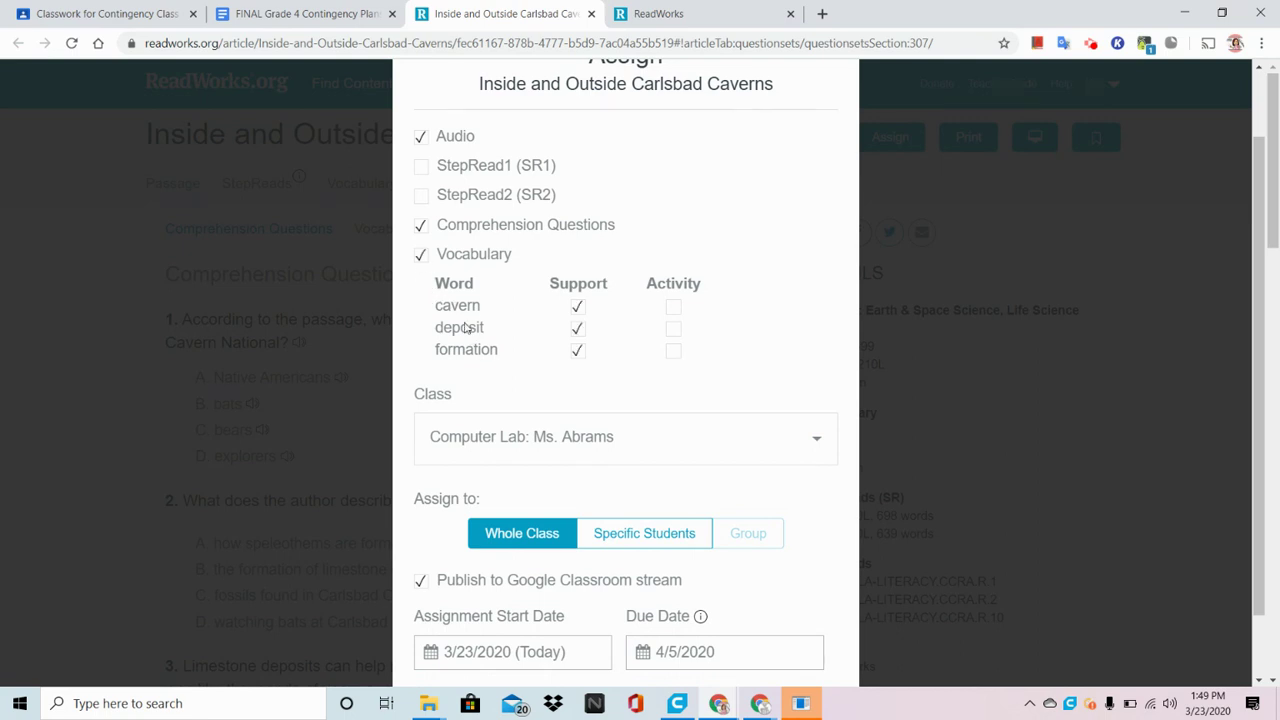
{"action": "left_click", "coordinate": [673, 307]}
{"action": "left_click", "coordinate": [673, 328]}
{"action": "left_click", "coordinate": [673, 350]}
{"action": "scroll", "coordinate": [595, 372], "scroll_direction": "down", "scroll_amount": 1}
Step: Target the assignment to Example Contingency Class and review the remaining assignment settings
{"action": "left_click", "coordinate": [486, 362]}
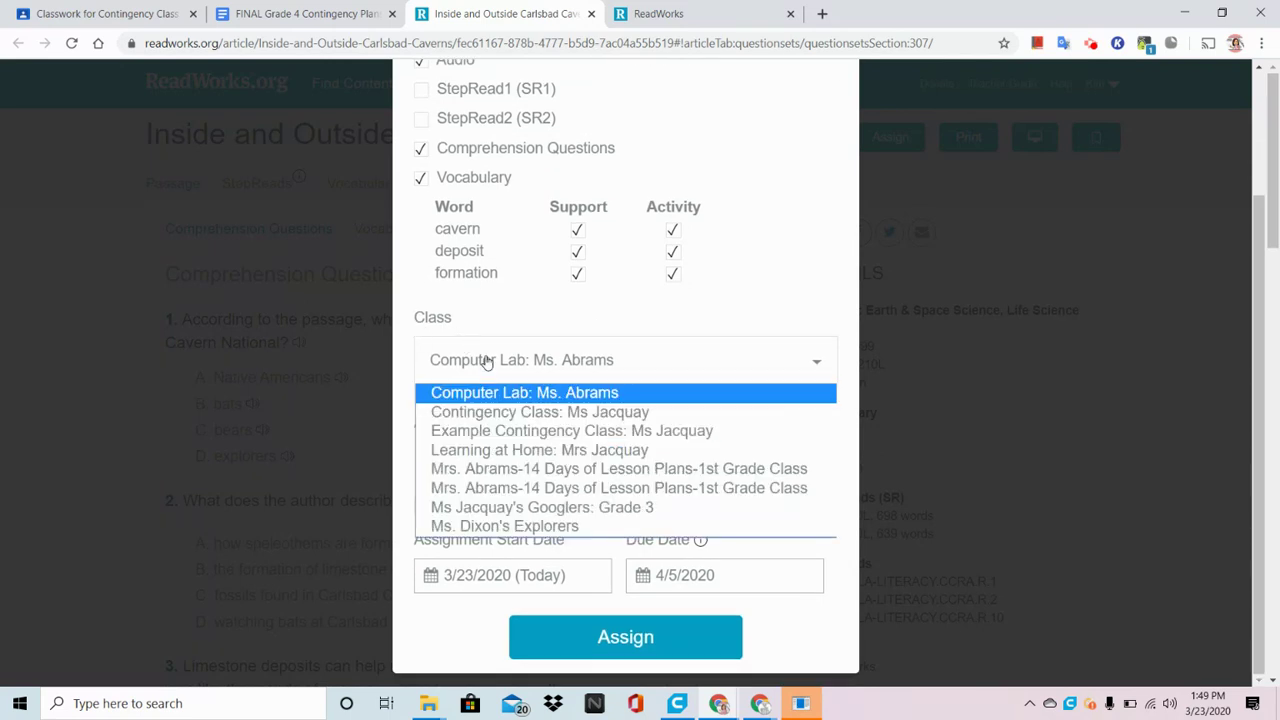
{"action": "left_click", "coordinate": [527, 431]}
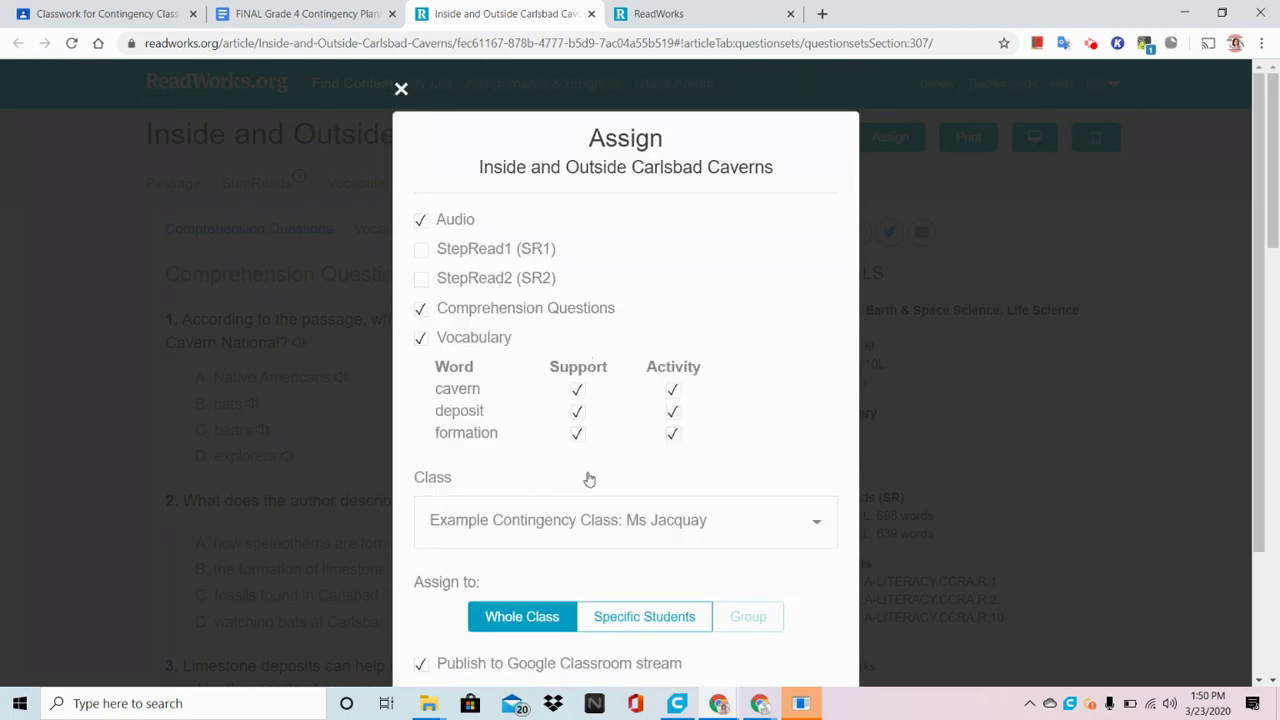
{"action": "scroll", "coordinate": [560, 465], "scroll_direction": "down", "scroll_amount": 1}
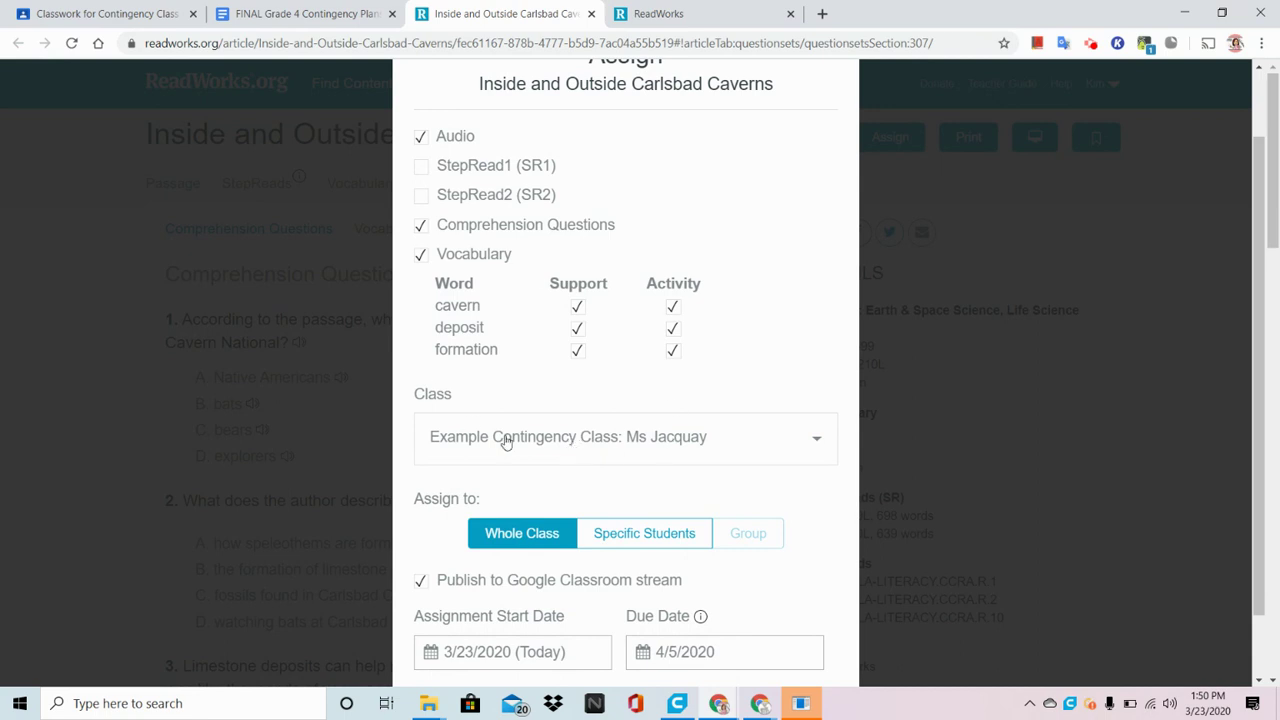
{"action": "scroll", "coordinate": [515, 448], "scroll_direction": "down", "scroll_amount": 1}
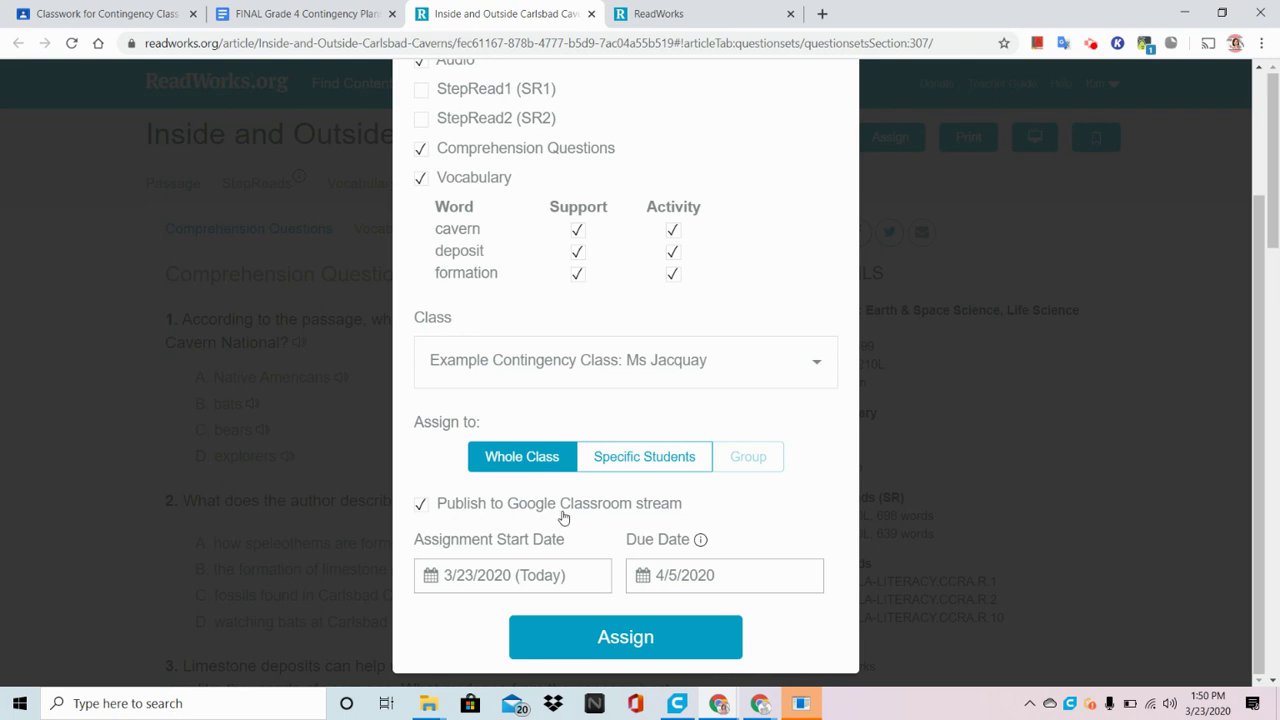
{"action": "scroll", "coordinate": [640, 522], "scroll_direction": "down", "scroll_amount": 1}
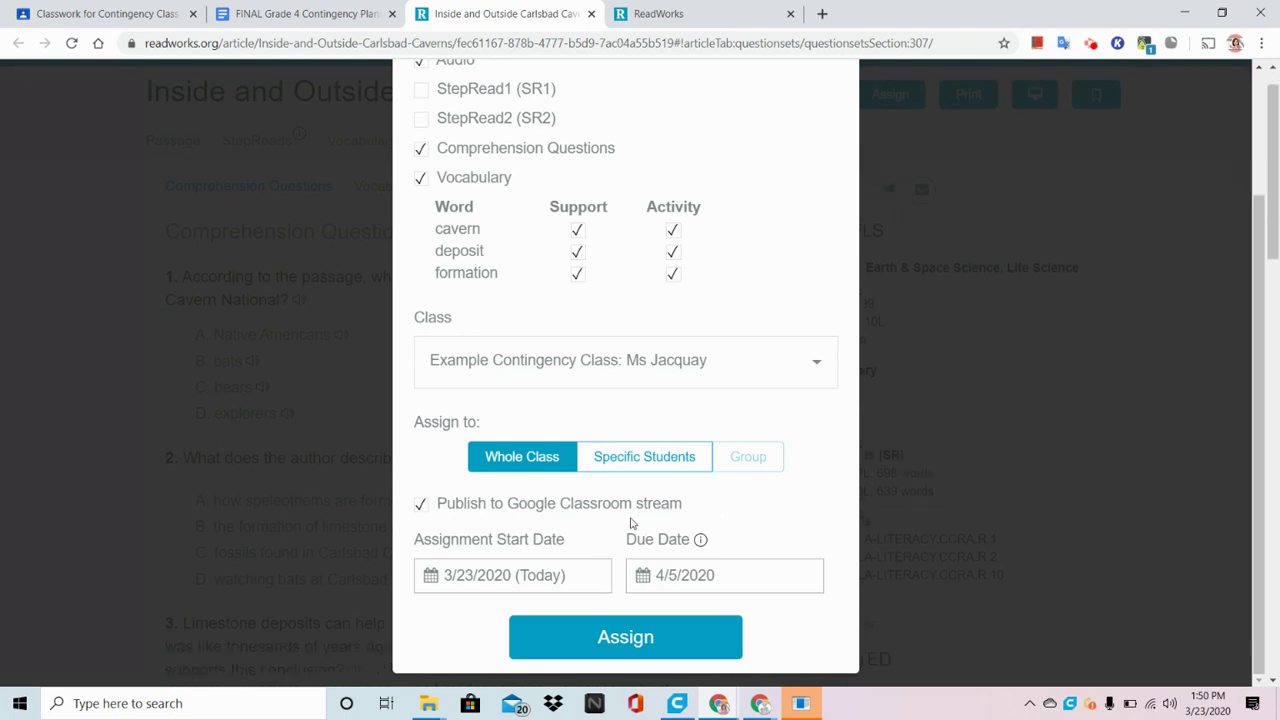
Step: Create the Carlsbad Caverns assignment and view it under Current Assignments
{"action": "left_click", "coordinate": [625, 638]}
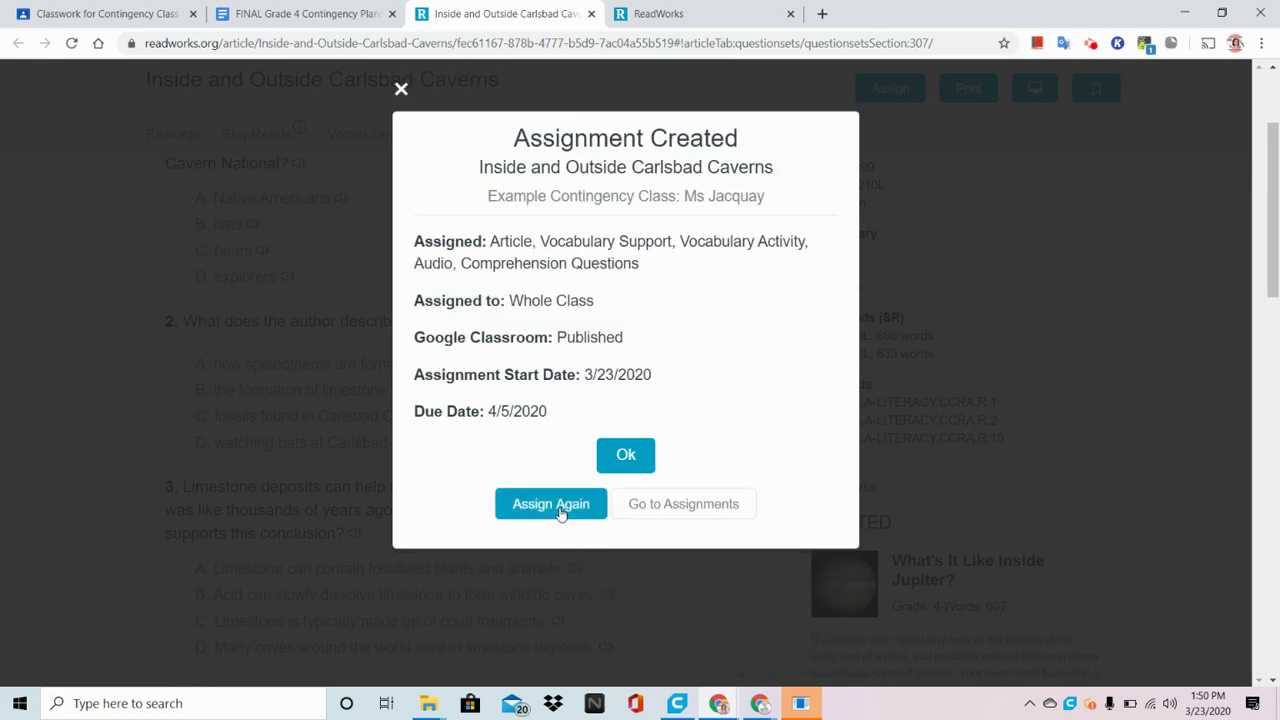
{"action": "left_click", "coordinate": [698, 506]}
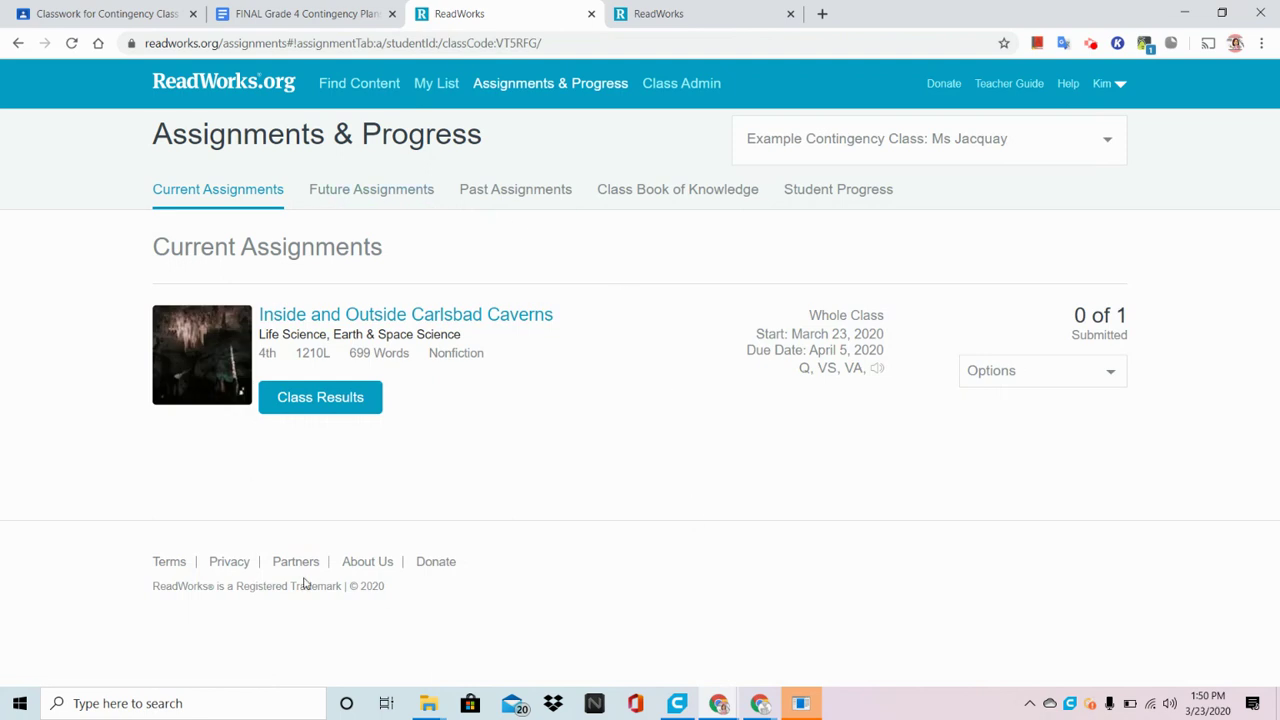